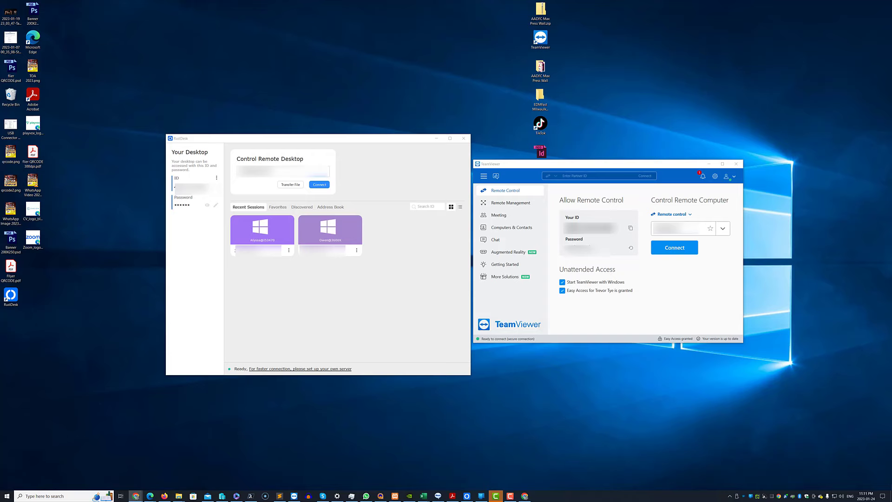
- Centre and maximize the Chrome window to read the full rustdesk.com site
{"action": "left_click_drag", "start_coordinate": [333, 47], "coordinate": [445, 80]}
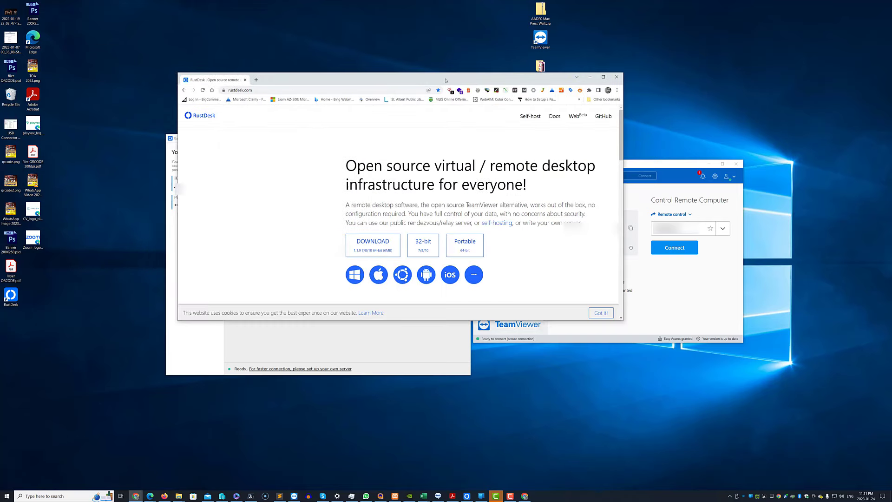
{"action": "left_click", "coordinate": [603, 77]}
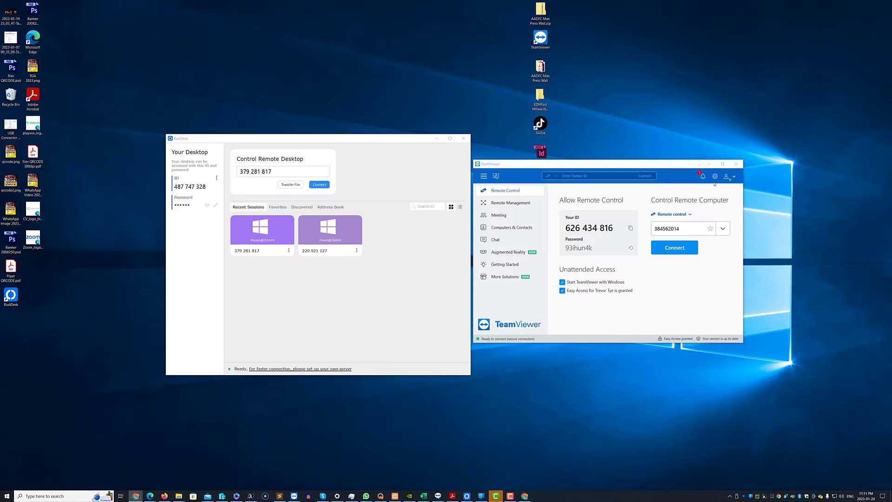
- Bring the RustDesk and TeamViewer windows back into view to compare their ID and password panels
{"action": "left_click", "coordinate": [846, 5]}
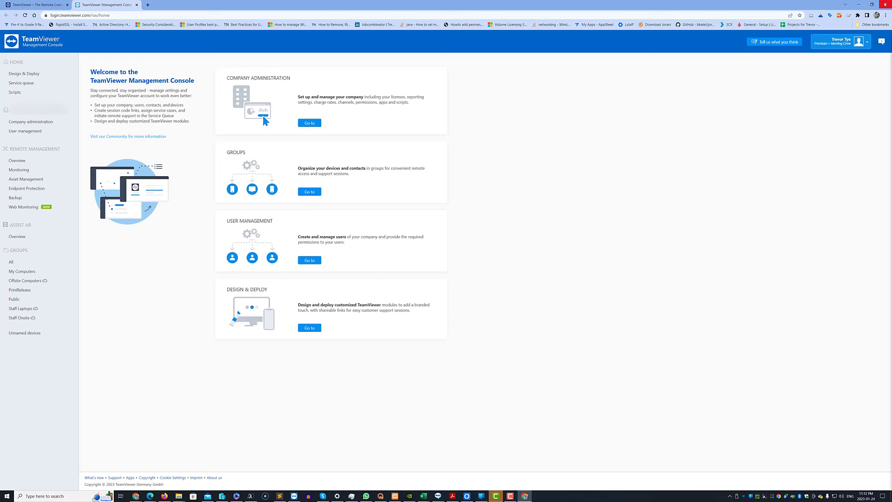
- Close Chrome and the TeamViewer Management Console page
{"action": "left_click", "coordinate": [885, 4]}
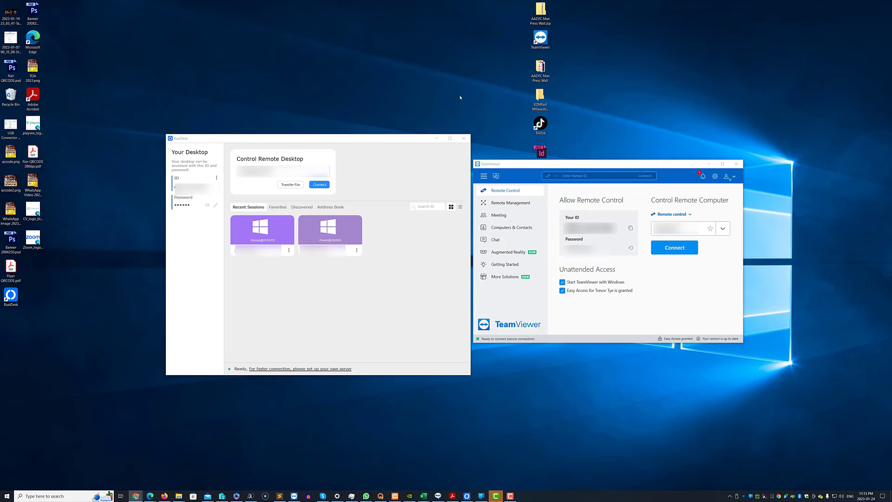
- Close TeamViewer and look through RustDesk's Favorites and Discovered lists
{"action": "left_click", "coordinate": [737, 163]}
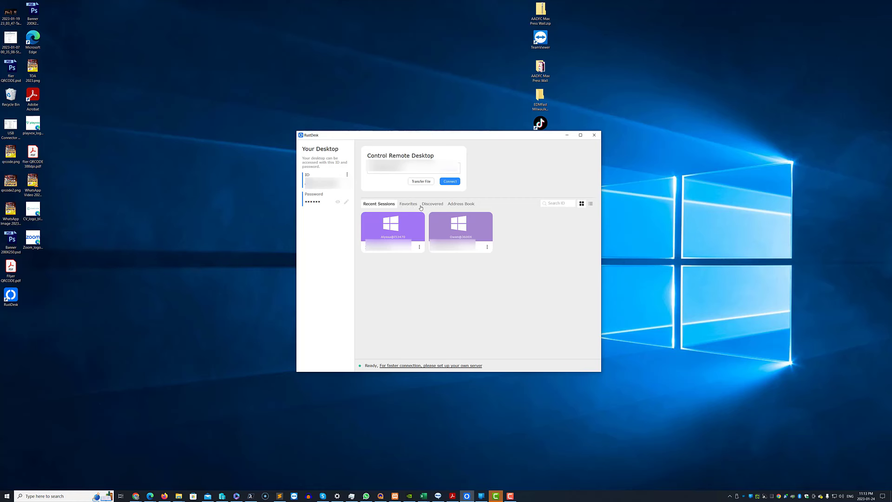
{"action": "left_click", "coordinate": [415, 207]}
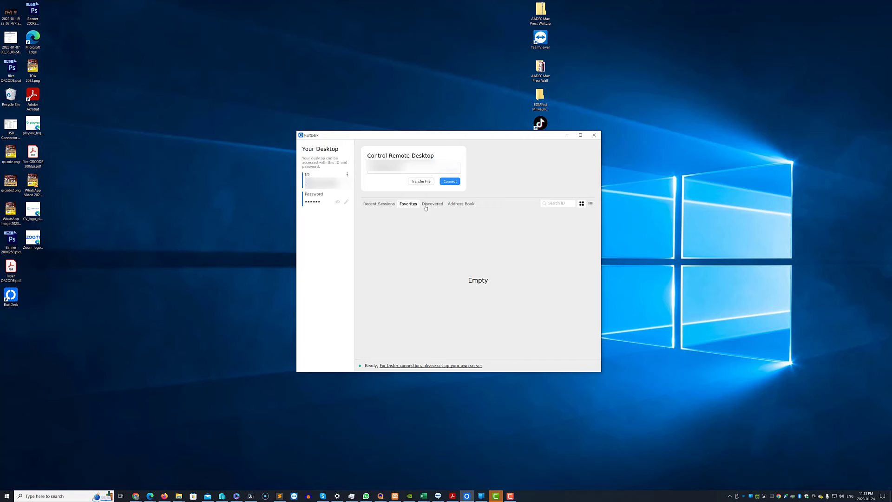
{"action": "left_click", "coordinate": [431, 208]}
- Open the Address Book and dismiss its login prompt without signing in
{"action": "left_click", "coordinate": [469, 205]}
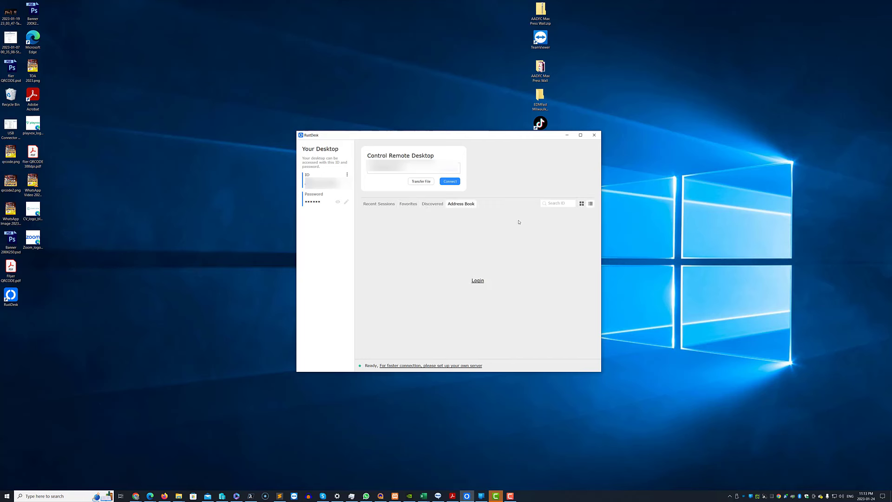
{"action": "left_click", "coordinate": [479, 280]}
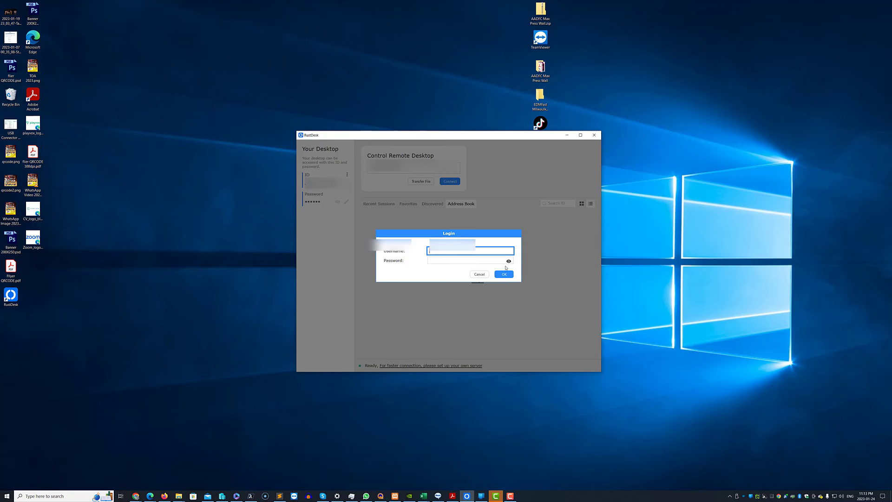
{"action": "left_click", "coordinate": [480, 275]}
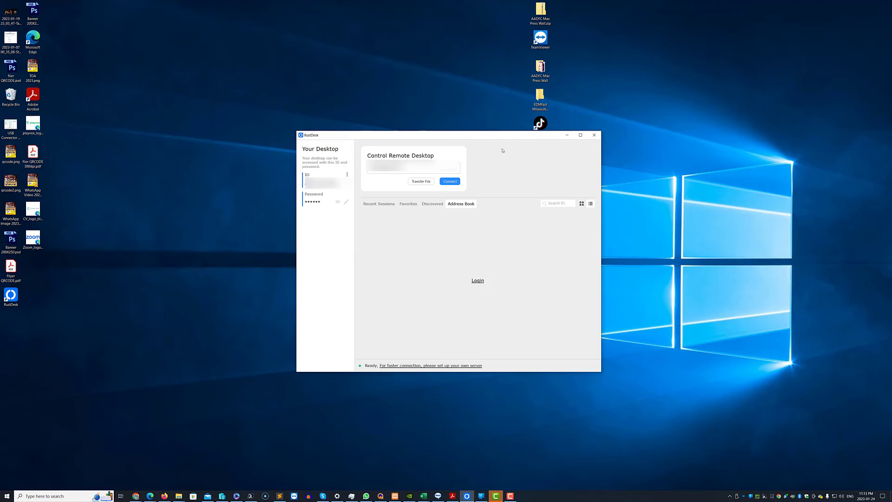
- Switch RustDesk back to Recent Sessions, showing the two saved remote Windows PCs
{"action": "left_click", "coordinate": [382, 205]}
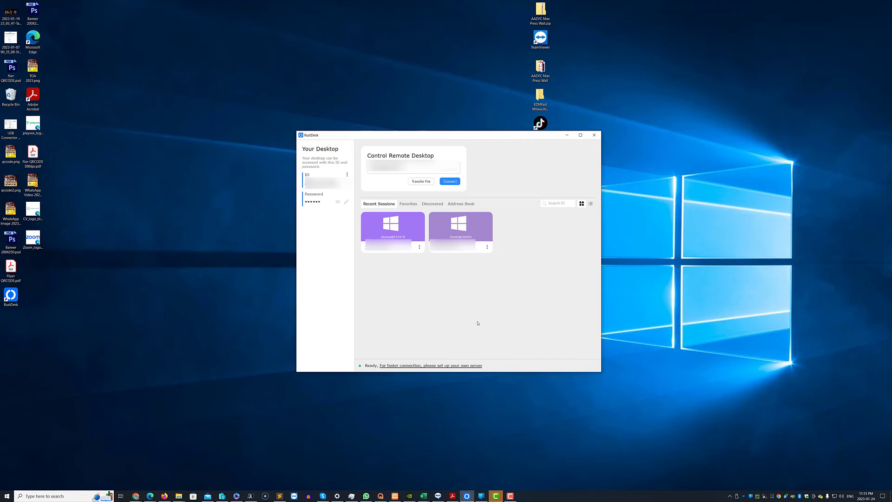
- Connect to the first recent PC by entering its access password
{"action": "double_click", "coordinate": [414, 228]}
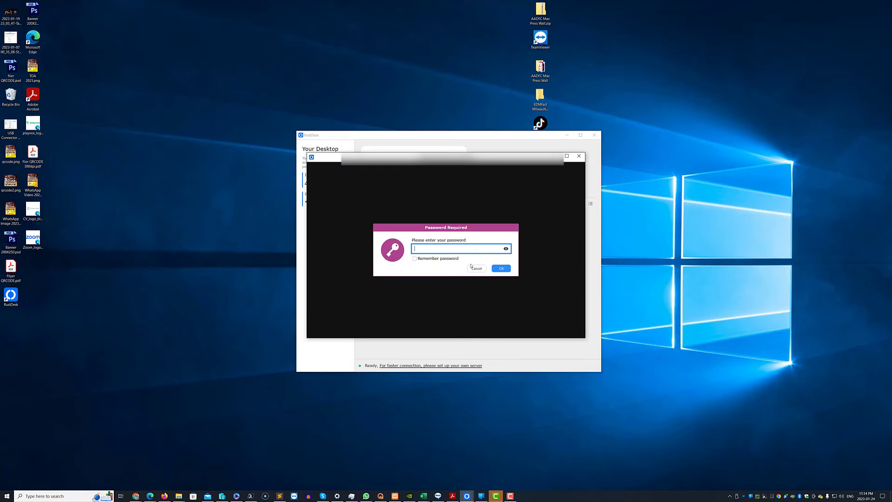
{"action": "type", "text": "••••••••••••••••"}
{"action": "key", "text": "Return"}
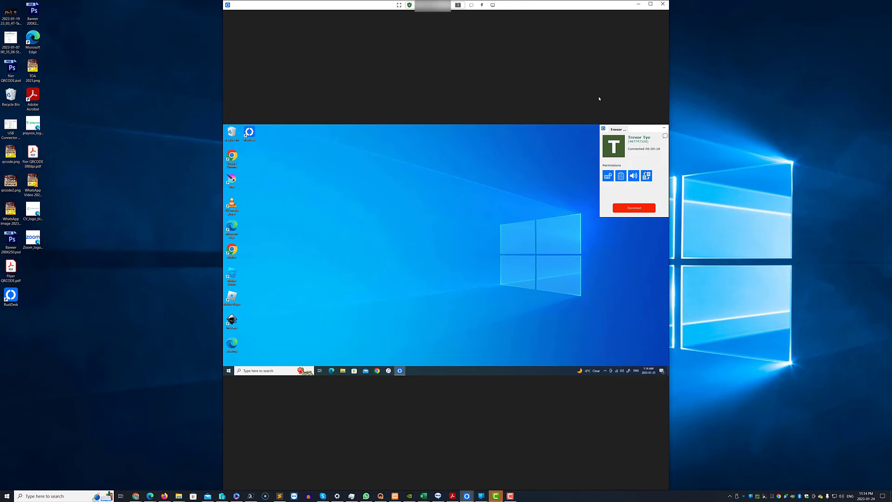
- Hide the connection panel, then review the session's actions menu and display settings menu
{"action": "left_click", "coordinate": [664, 127]}
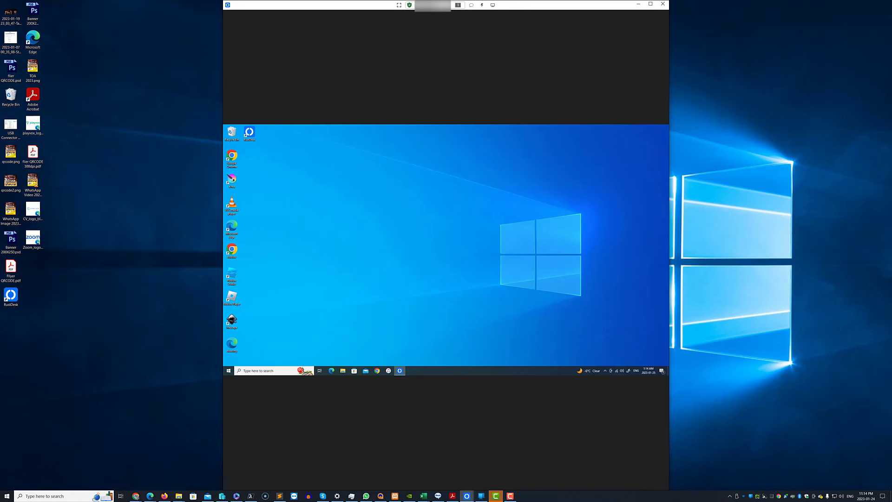
{"action": "left_click", "coordinate": [482, 5]}
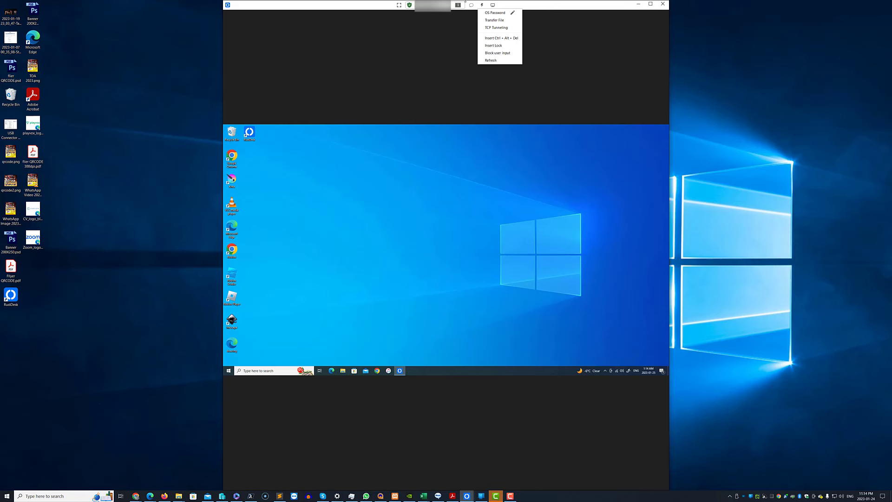
{"action": "left_click", "coordinate": [493, 5]}
{"action": "left_click", "coordinate": [494, 5]}
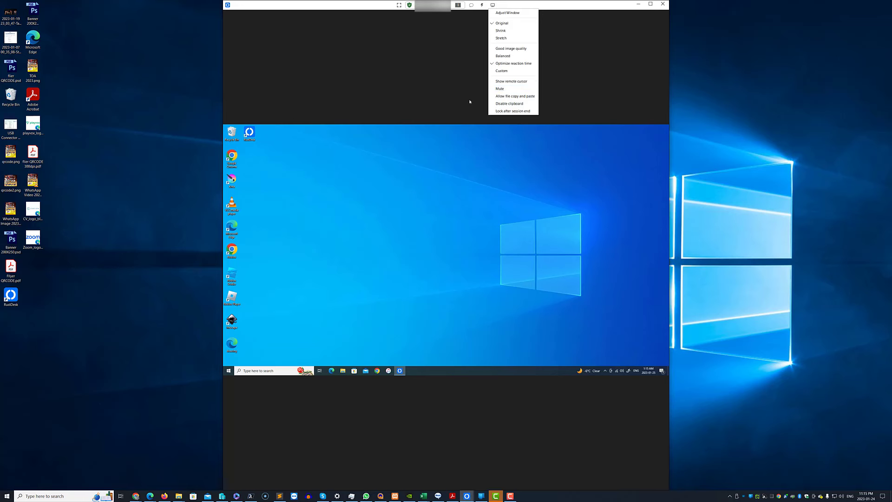
{"action": "left_click", "coordinate": [445, 99]}
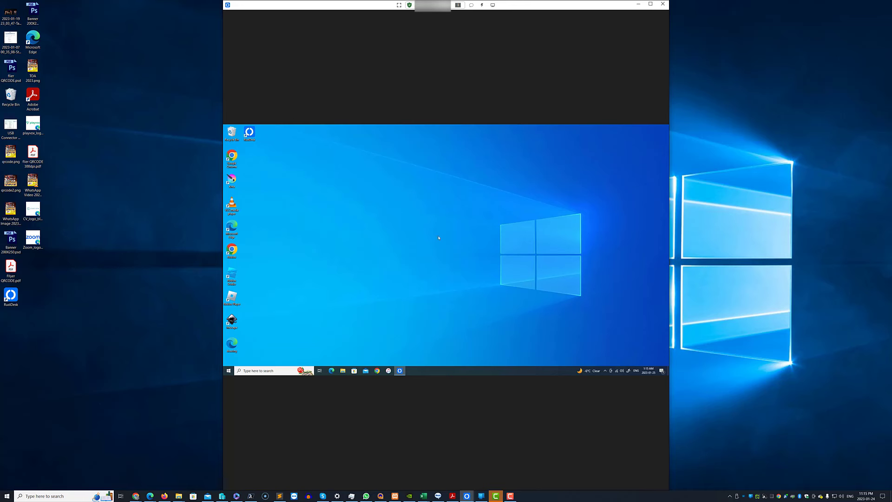
- On the remote PC, try File Explorer and RustDesk's tray menu, then launch RustDesk from the desktop icon
{"action": "key", "text": "super+e"}
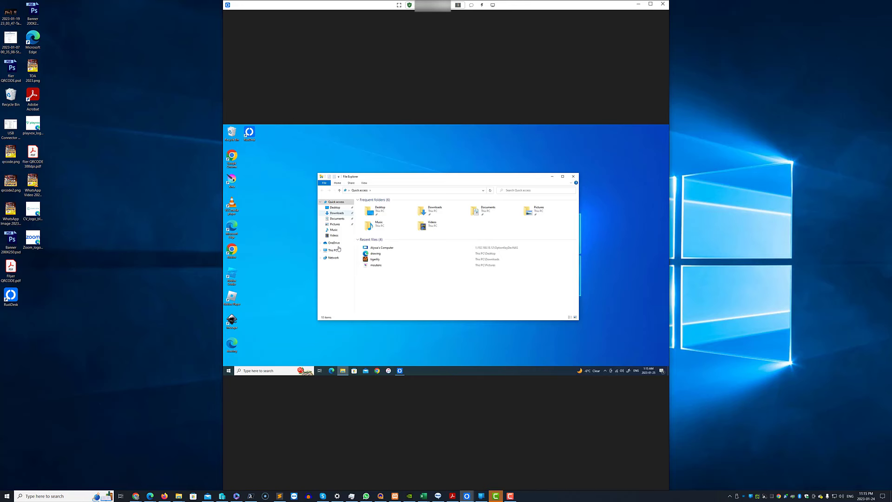
{"action": "left_click", "coordinate": [575, 176]}
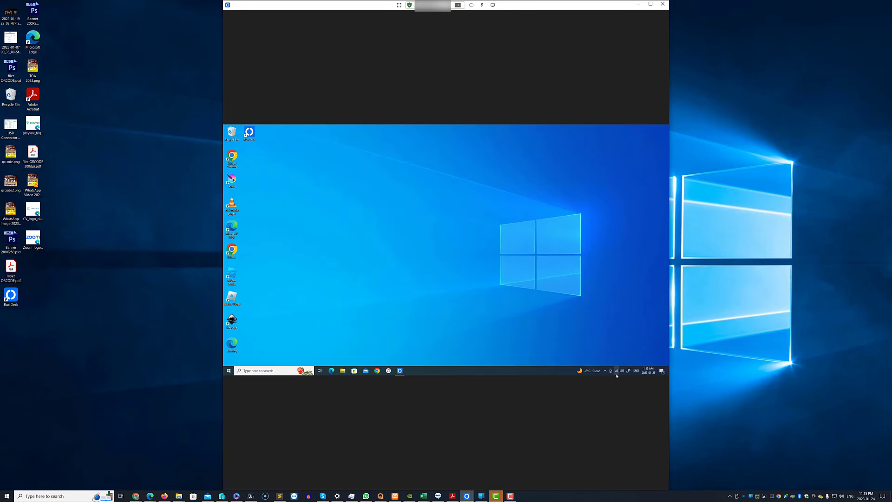
{"action": "left_click", "coordinate": [606, 371]}
{"action": "right_click", "coordinate": [610, 362]}
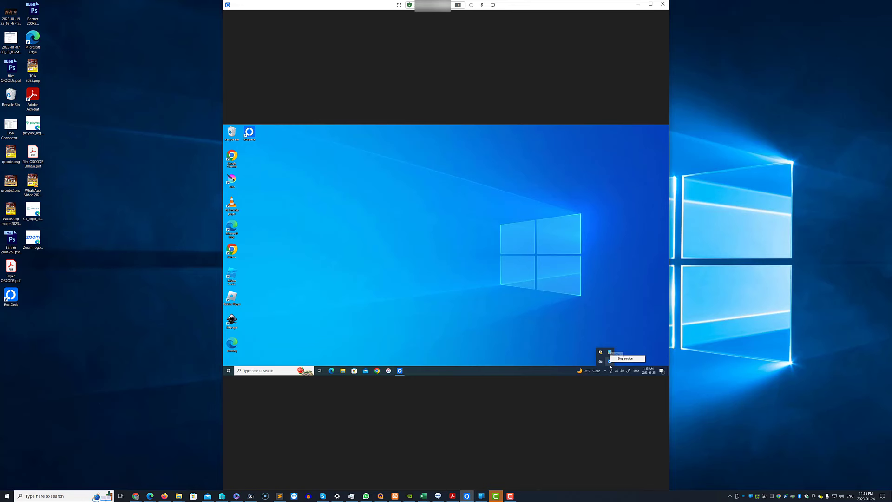
{"action": "left_click", "coordinate": [606, 371]}
{"action": "left_click", "coordinate": [306, 198]}
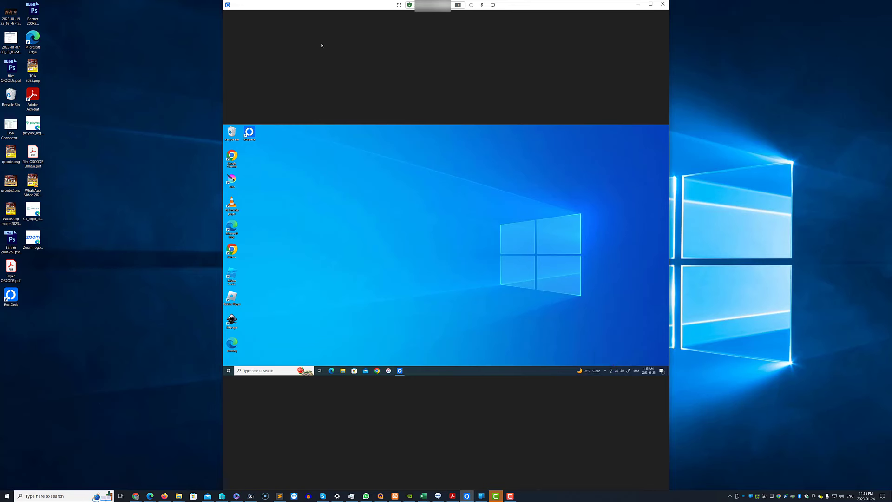
{"action": "double_click", "coordinate": [254, 133]}
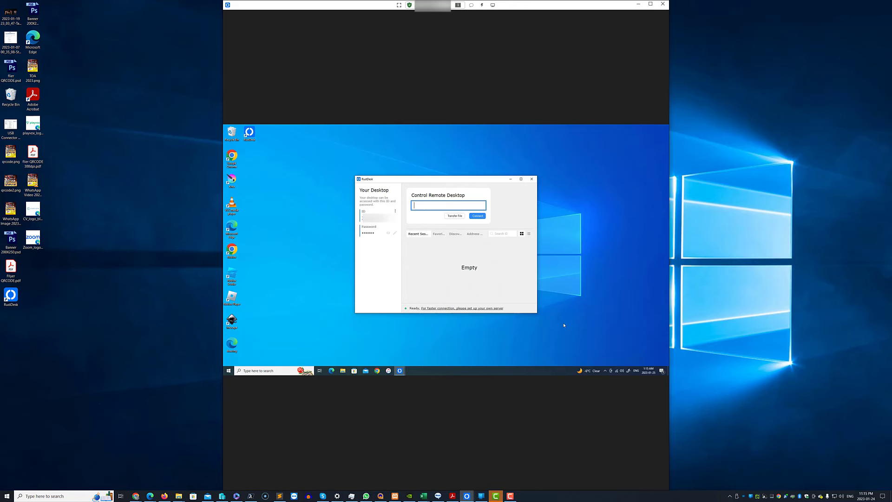
- Close the RustDesk app running on the remote PC
{"action": "left_click", "coordinate": [533, 179]}
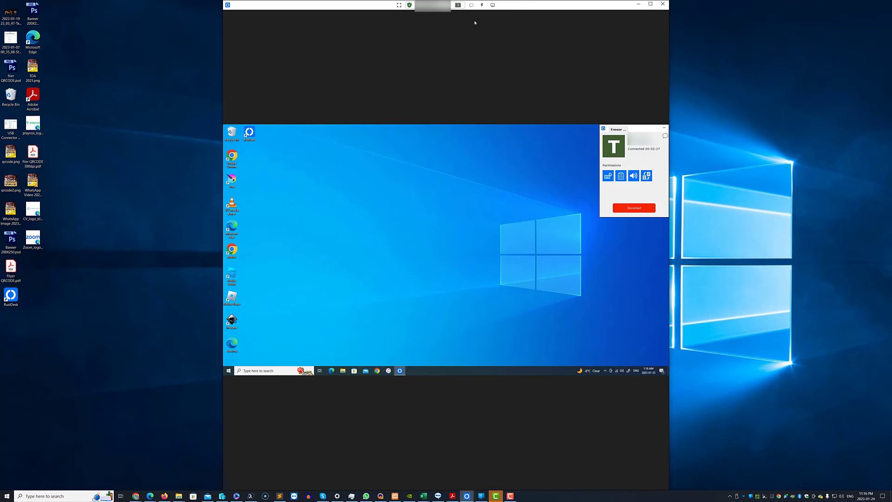
- End the first PC's session and connect to the second recent PC with its password
{"action": "left_click", "coordinate": [663, 4]}
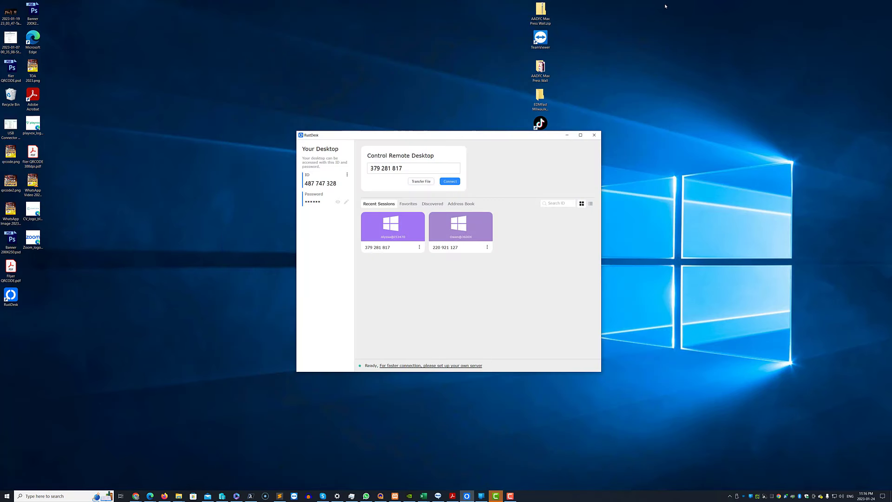
{"action": "double_click", "coordinate": [460, 225]}
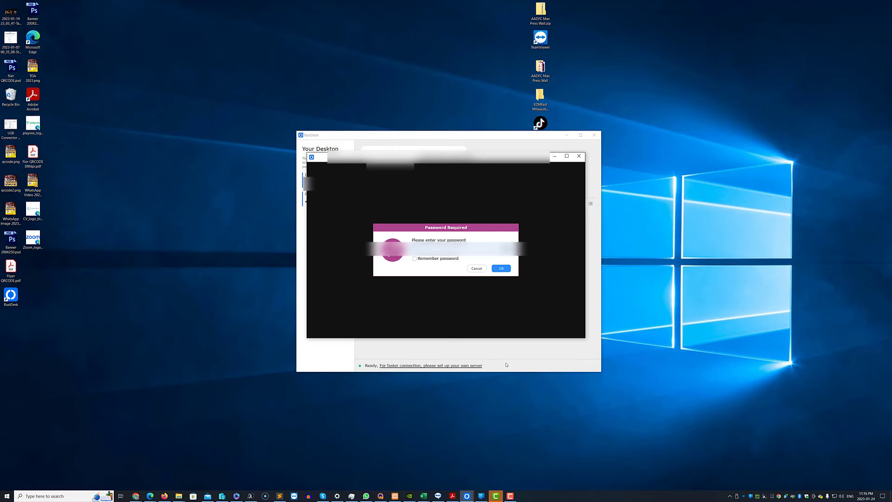
{"action": "type", "text": "••••••••••"}
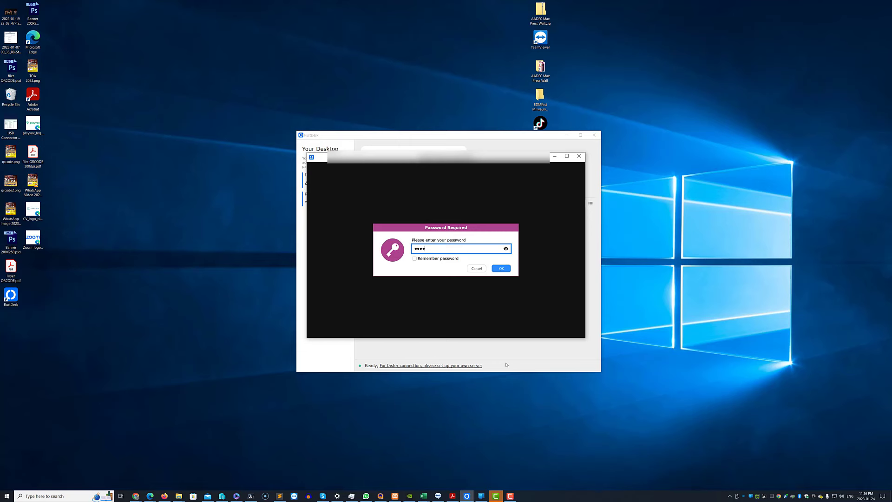
{"action": "type", "text": "••••••"}
{"action": "key", "text": "Return"}
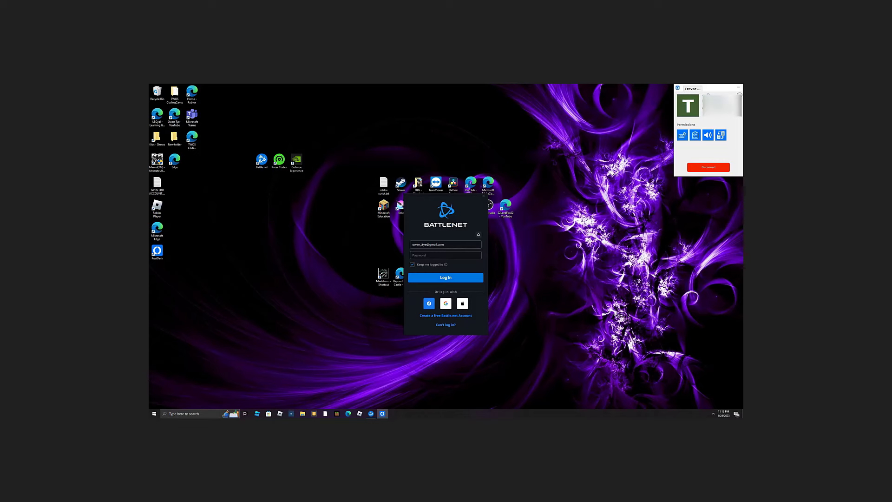
- From the session toolbar's action menu, open a chat with the remote PC, then close it
{"action": "mouse_move", "coordinate": [809, 1]}
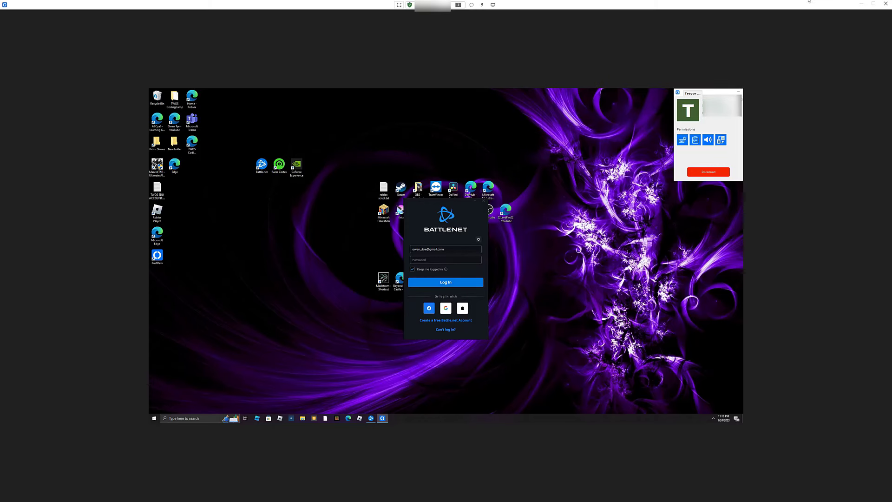
{"action": "left_click", "coordinate": [481, 5]}
{"action": "left_click", "coordinate": [472, 4]}
{"action": "left_click", "coordinate": [502, 19]}
- Choose Optimize reaction time in the Display menu and confirm the setting stuck
{"action": "left_click", "coordinate": [493, 4]}
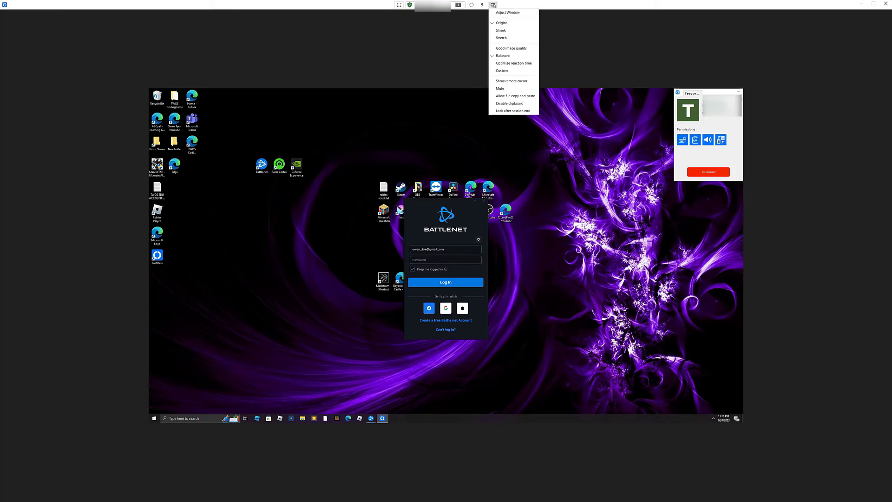
{"action": "left_click", "coordinate": [511, 62]}
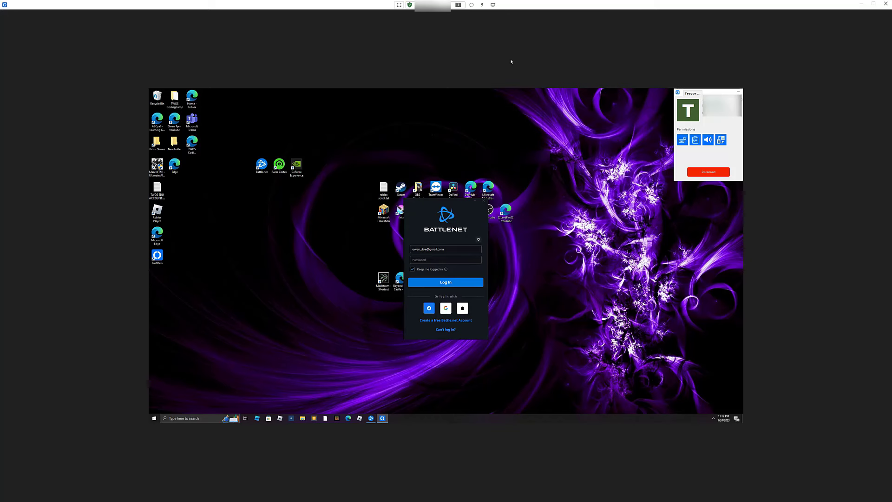
{"action": "left_click", "coordinate": [496, 6]}
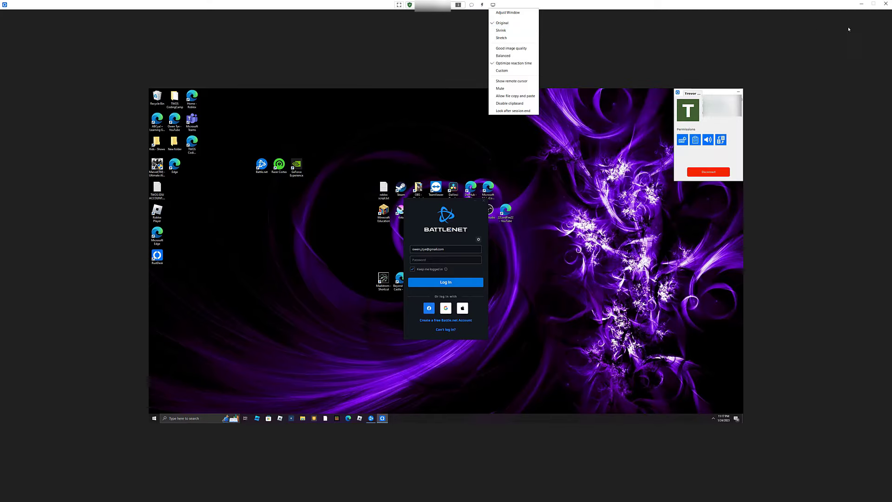
{"action": "left_click", "coordinate": [783, 3]}
{"action": "double_click", "coordinate": [585, 3]}
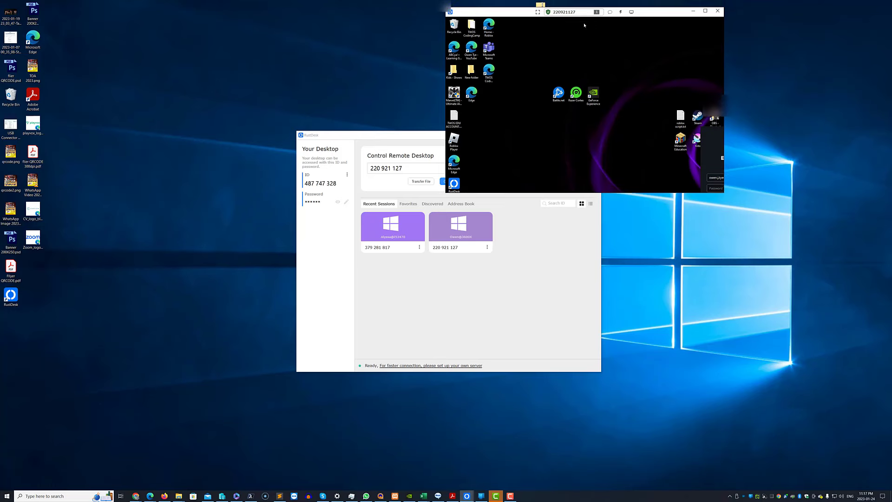
{"action": "left_click_drag", "start_coordinate": [586, 4], "coordinate": [409, 33]}
{"action": "left_click", "coordinate": [521, 33]}
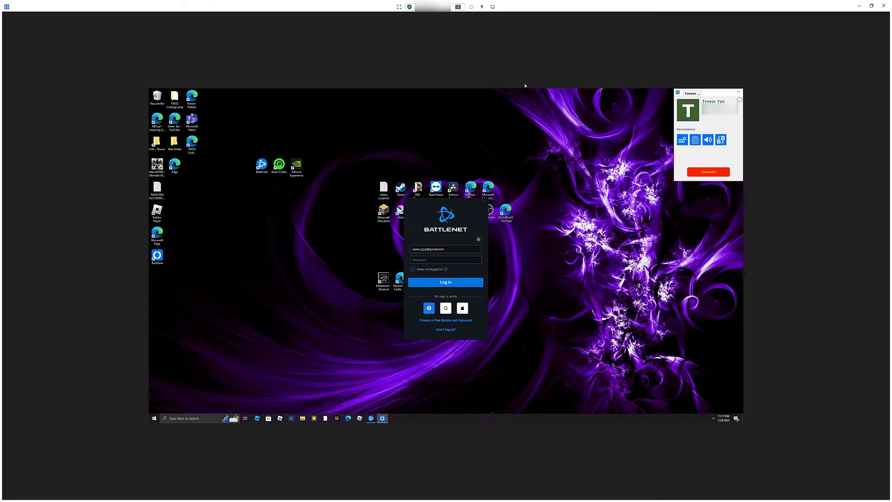